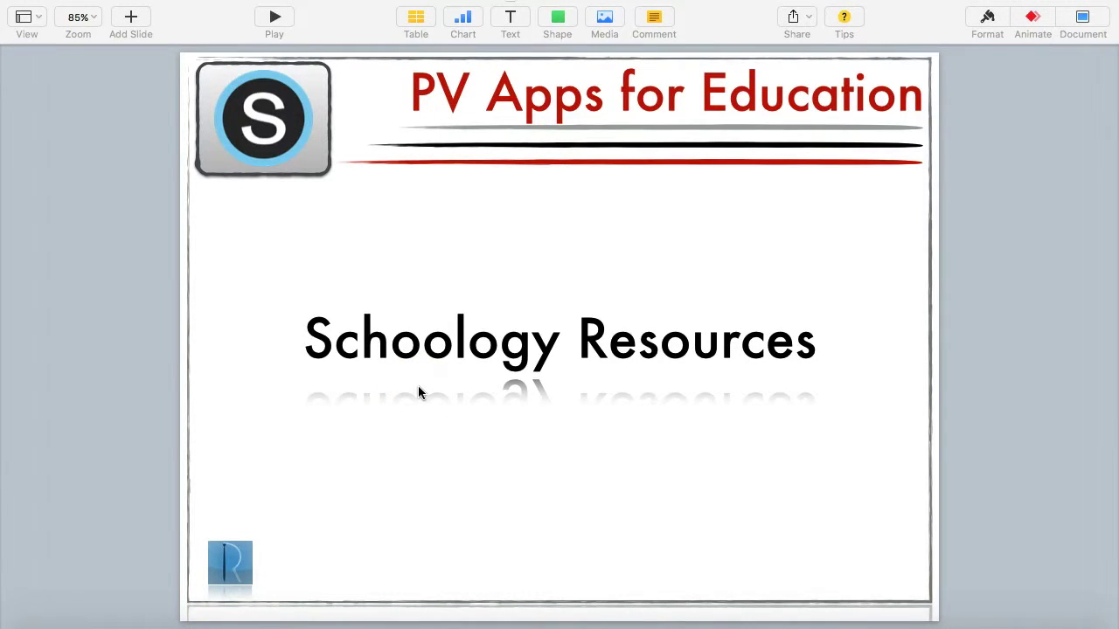
Switch from the Keynote 'Schoology Resources' slide to the Schoology home page in Chrome.
key(super+Tab)
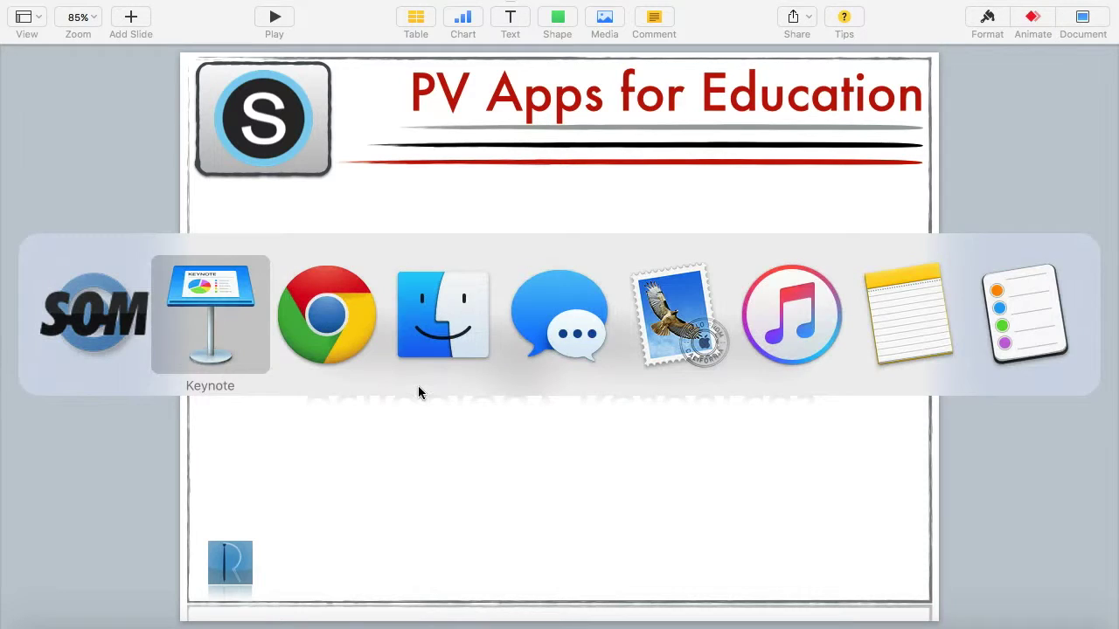
key(super+Tab)
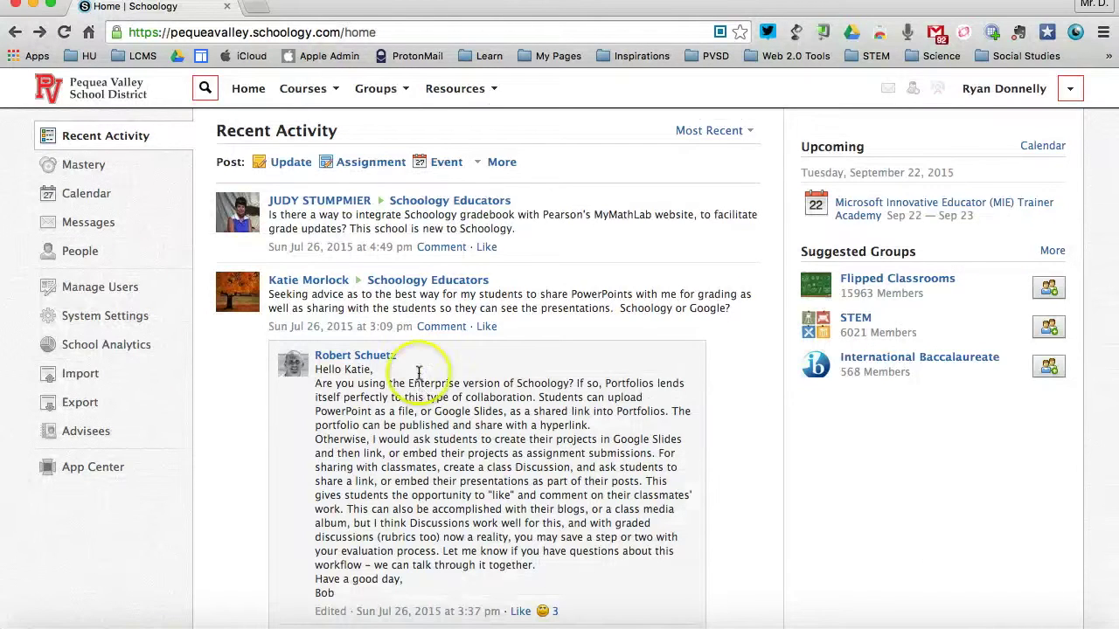
Open Personal resources and drill into PV Apps for Education: 7-27-2015, then Section 1.
click(467, 99)
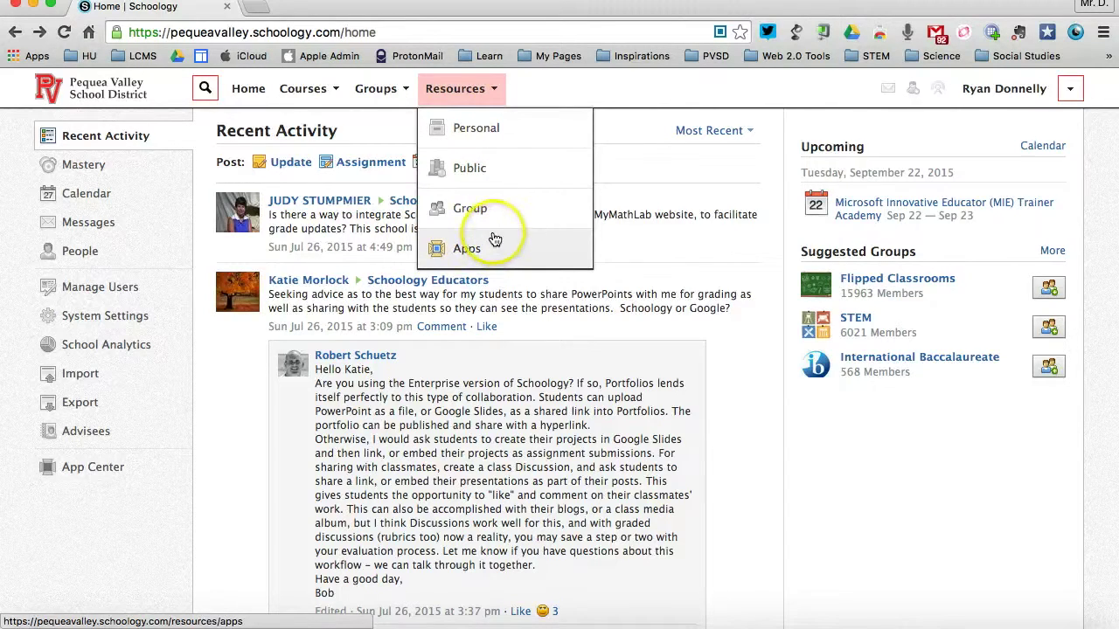
click(525, 140)
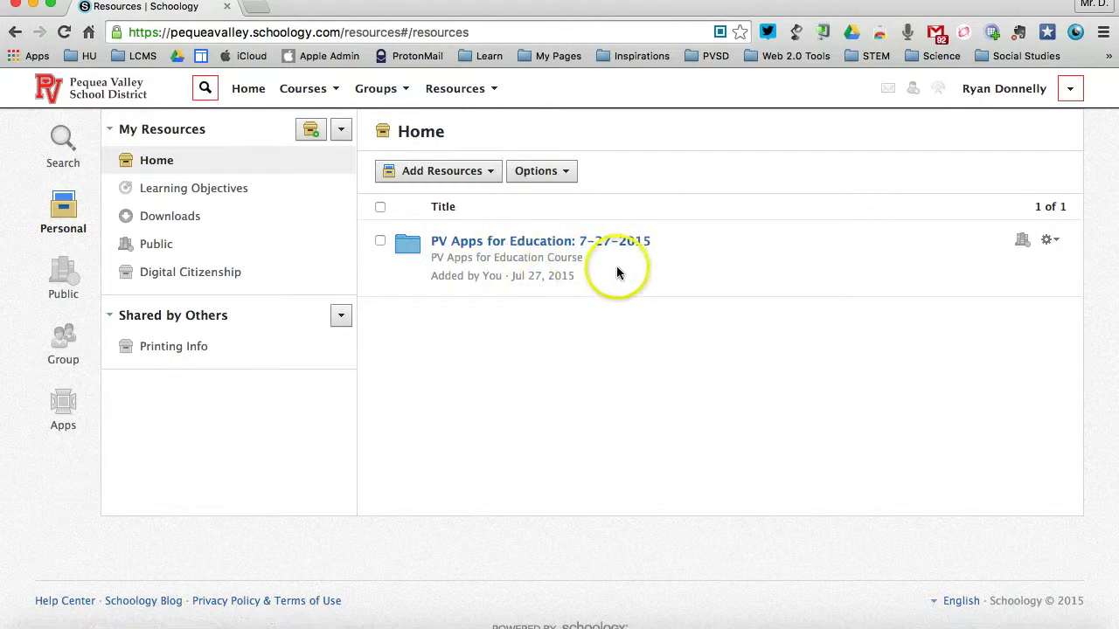
click(481, 243)
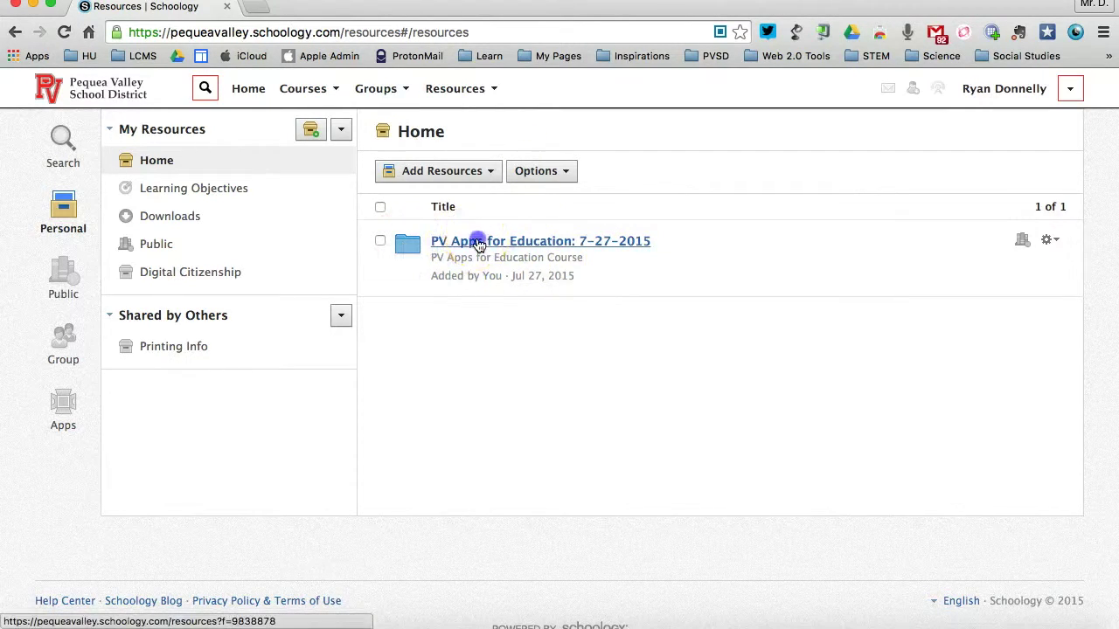
click(479, 243)
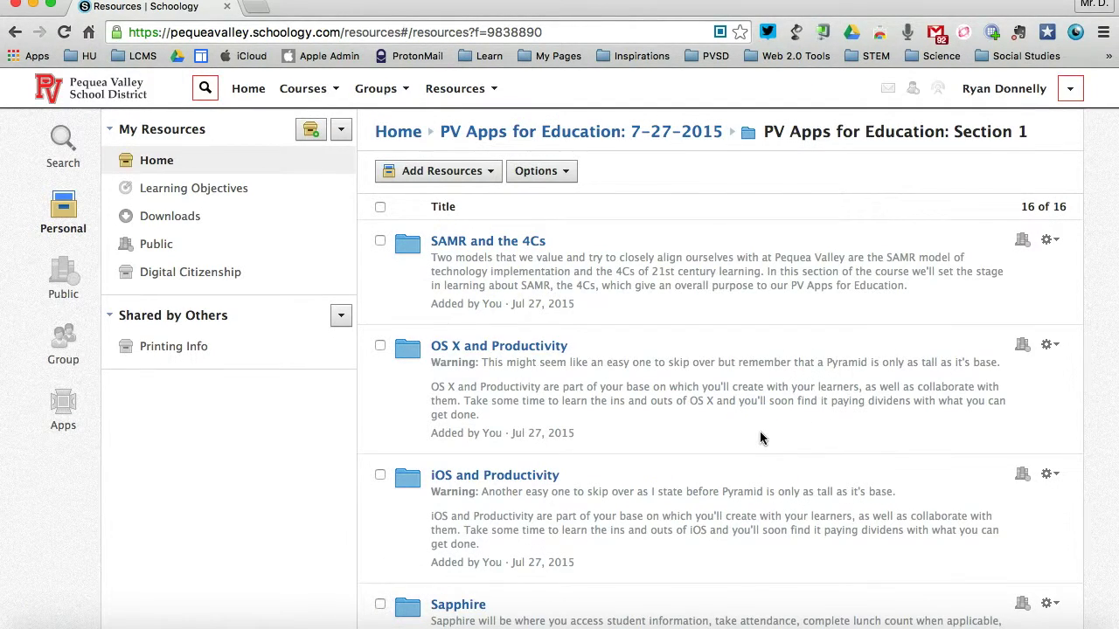
Go to the PV Apps for Education: Section 1 course and preview its Options list.
click(316, 91)
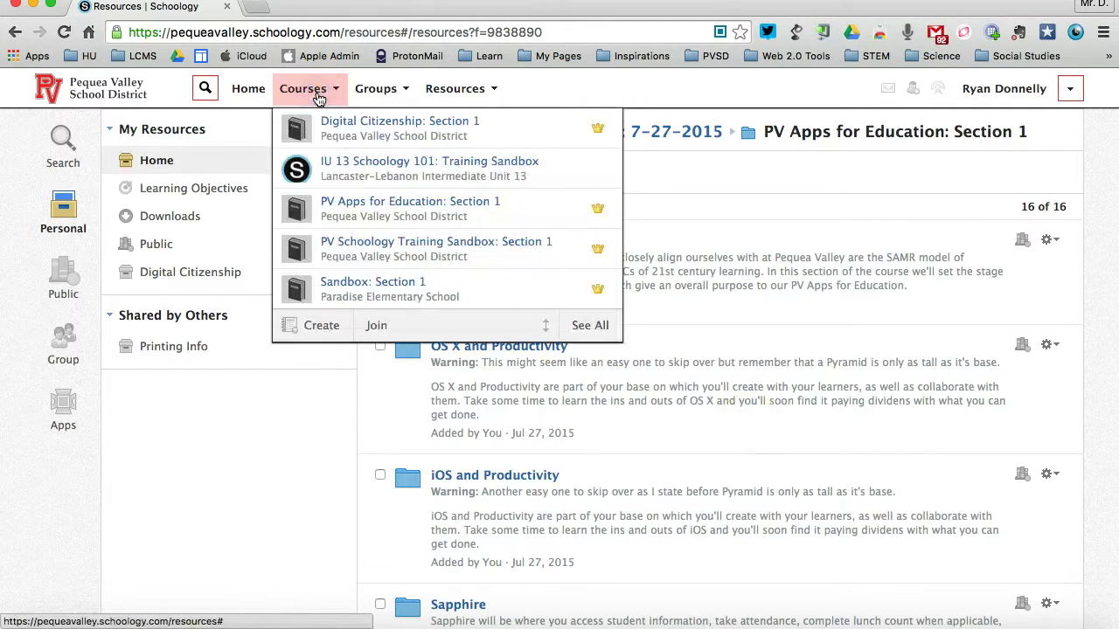
click(369, 216)
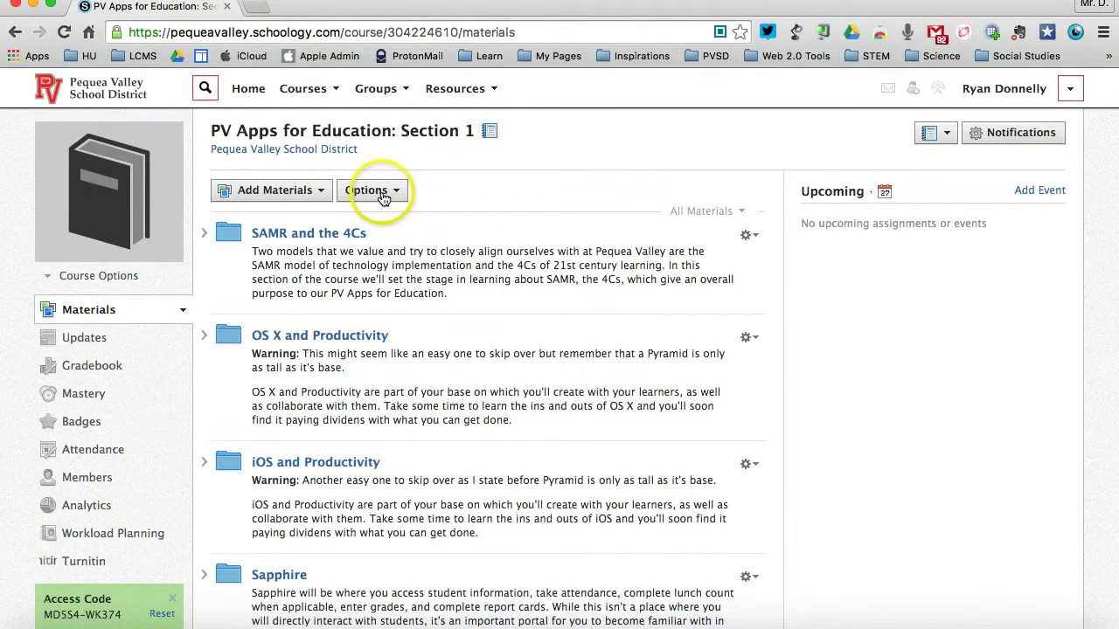
click(383, 194)
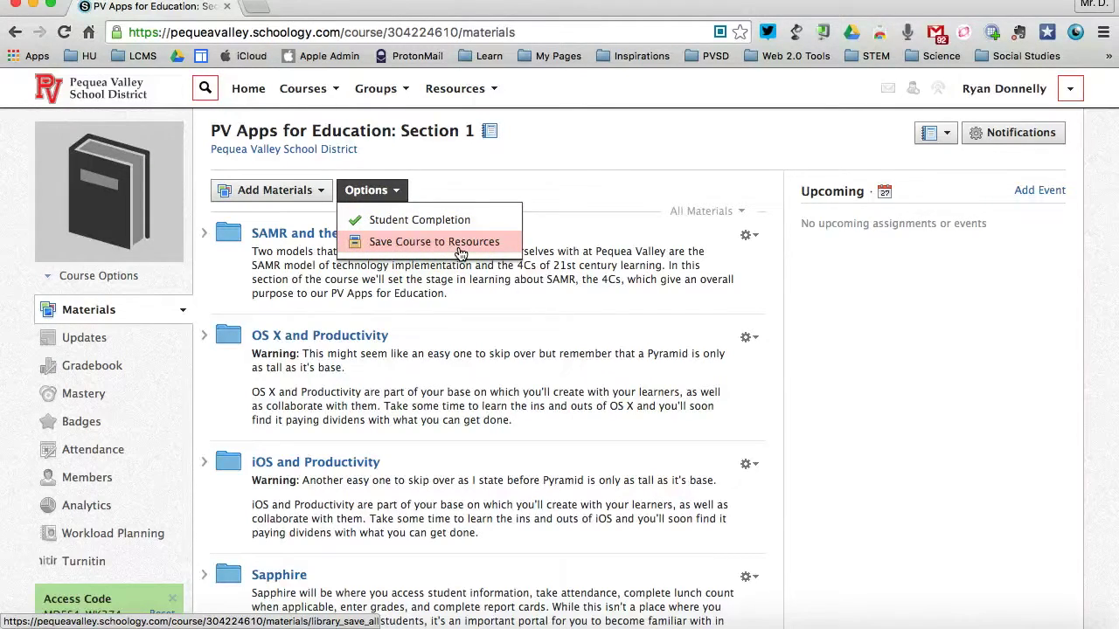
click(567, 193)
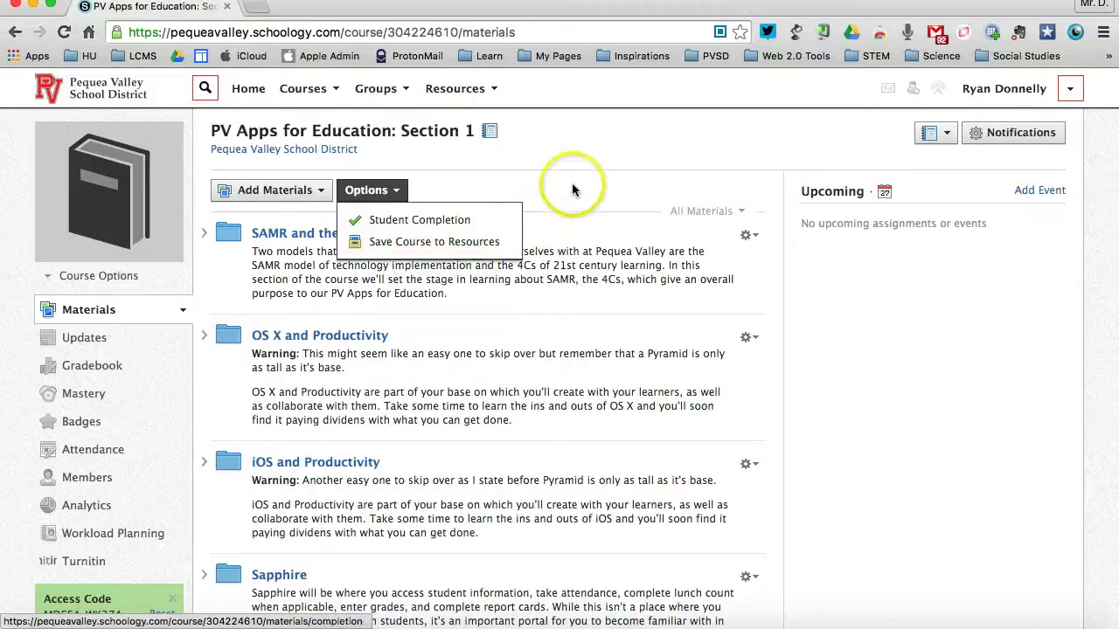
Check the SAMR and the 4Cs folder's action menu, open the empty folder, then go back.
click(750, 238)
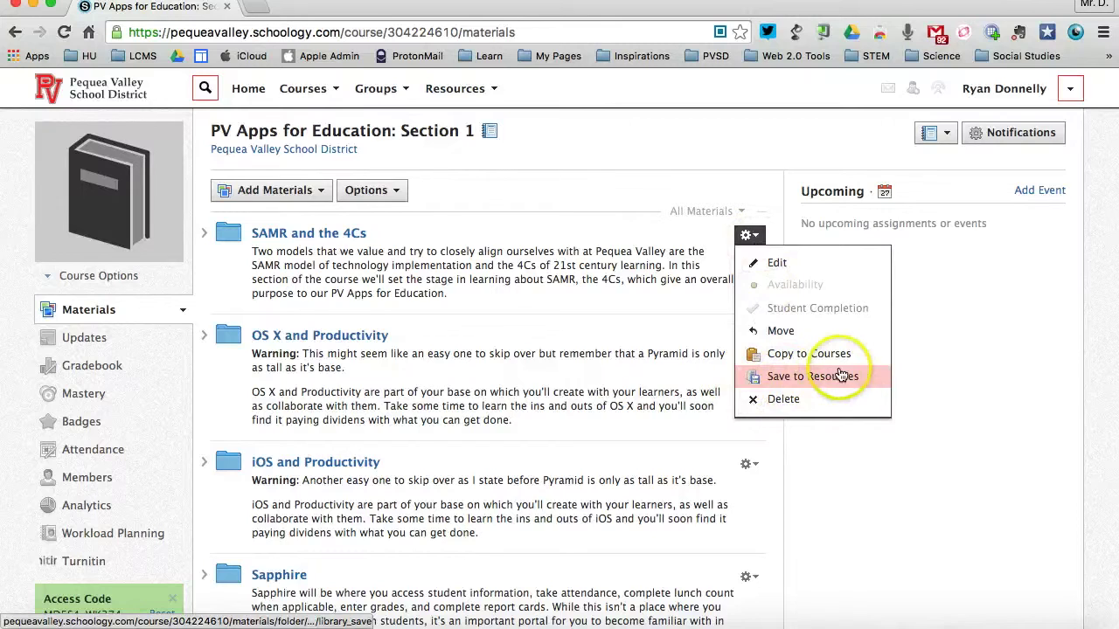
click(456, 281)
click(316, 238)
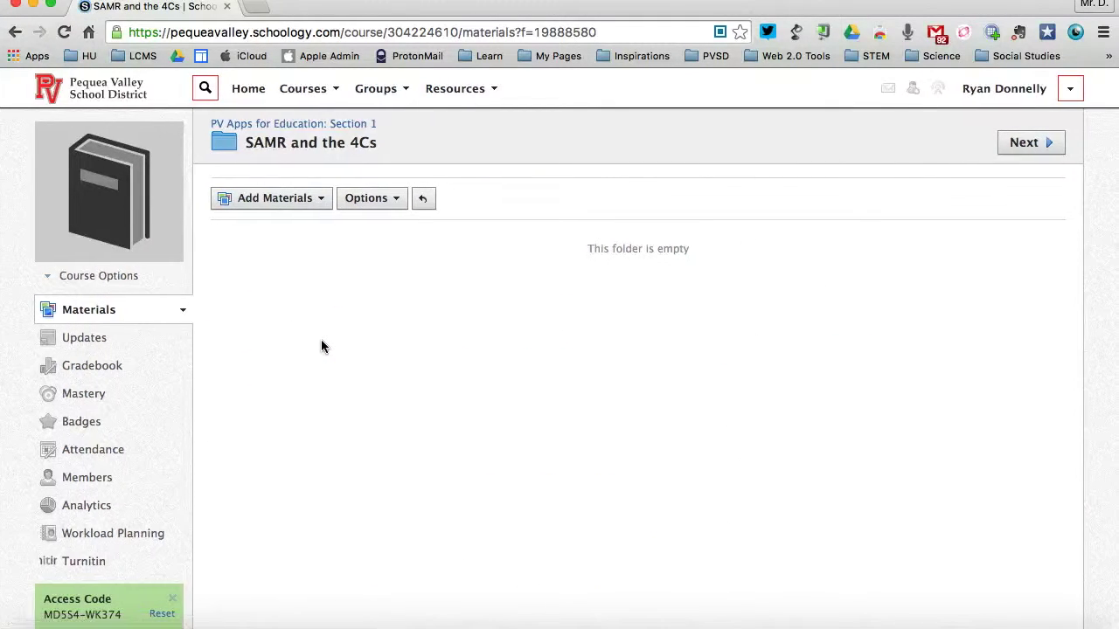
scroll(320, 341, left, 5)
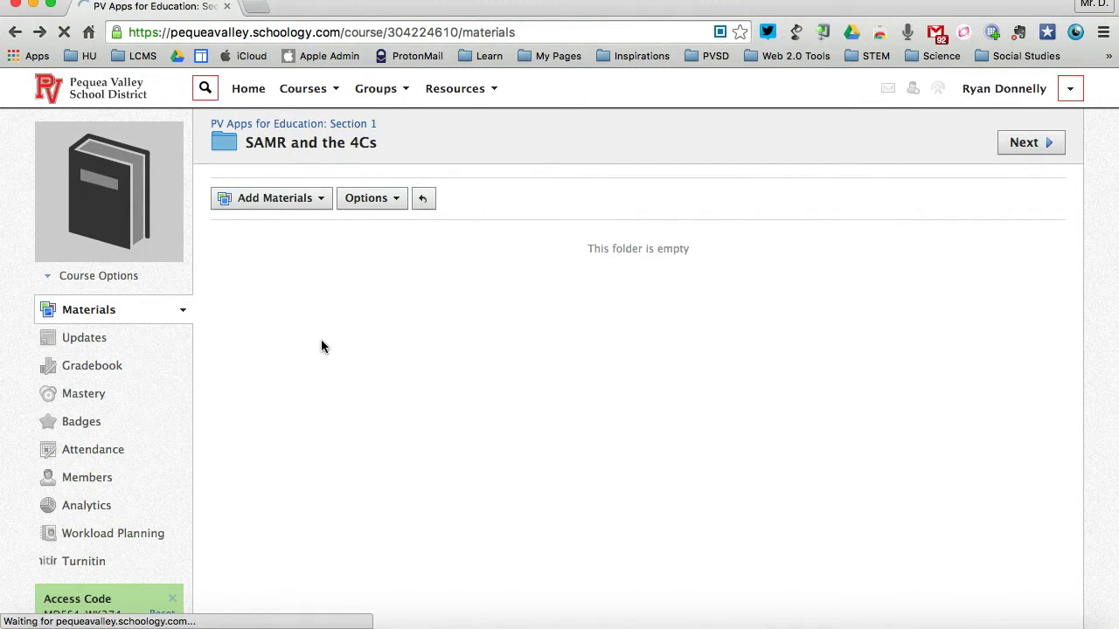
click(236, 343)
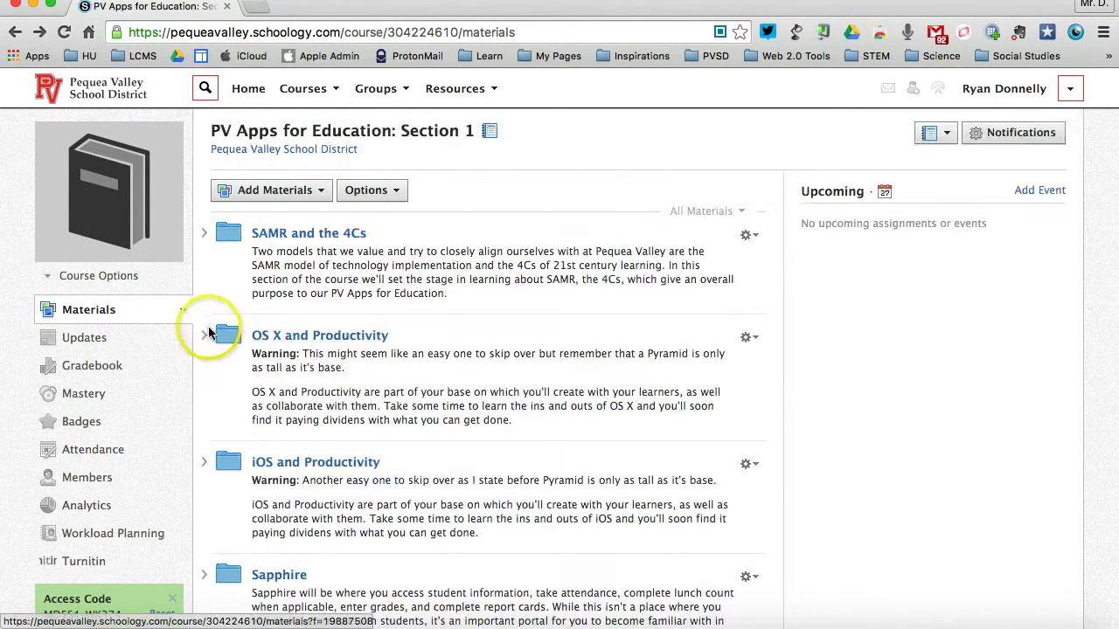
Expand OS X and Productivity to list its four items and preview an item's Save to Resources action.
click(204, 337)
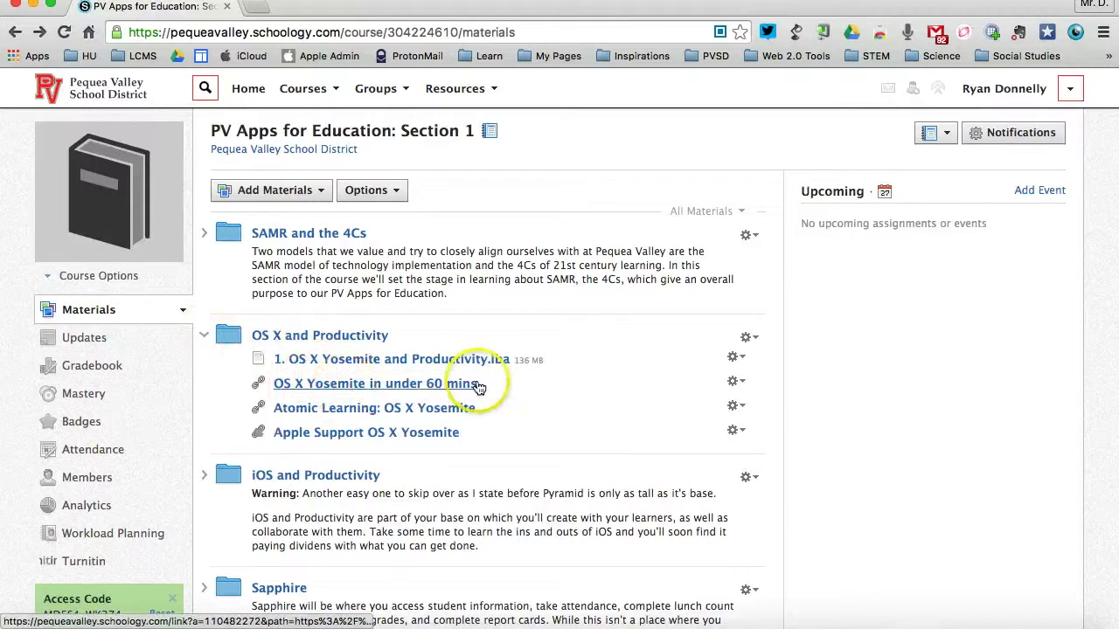
click(734, 384)
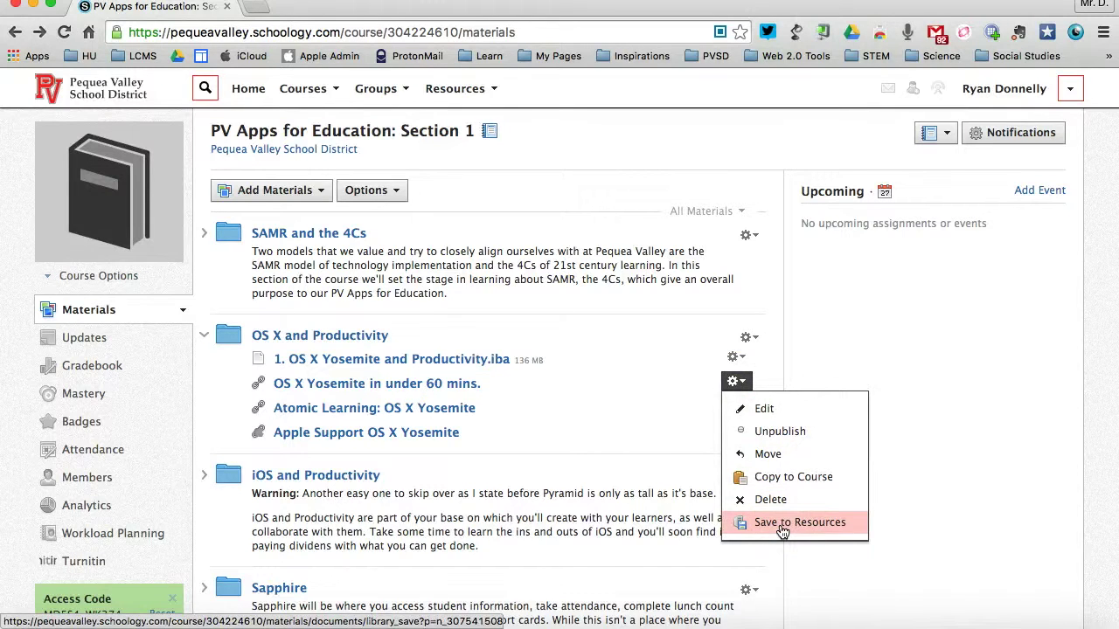
click(586, 120)
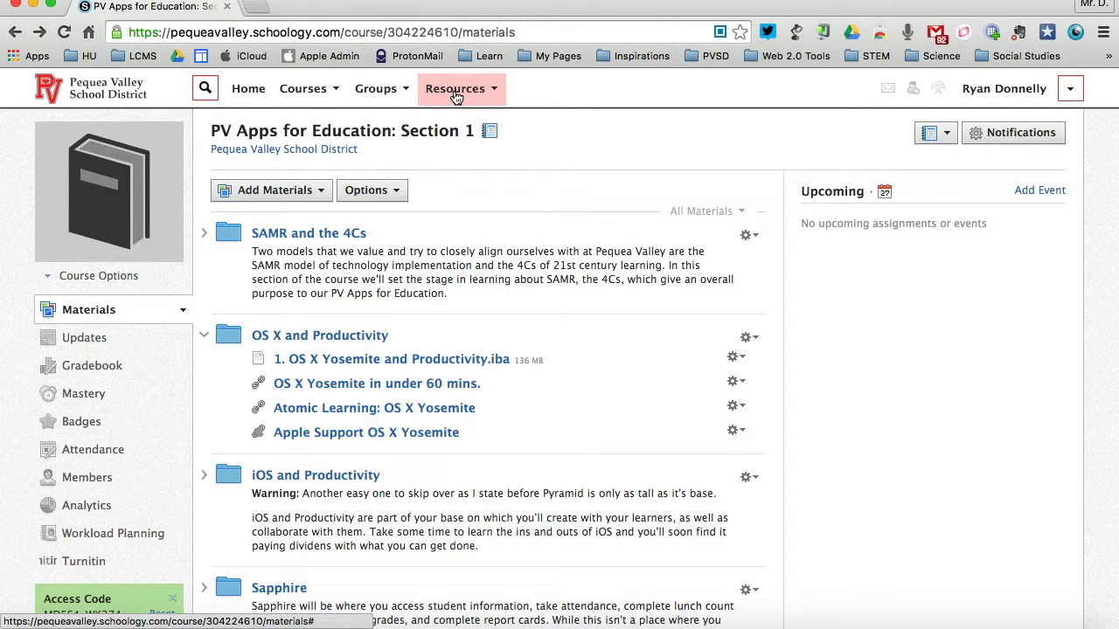
Open Resources > Public to browse materials shared by other educators.
click(455, 90)
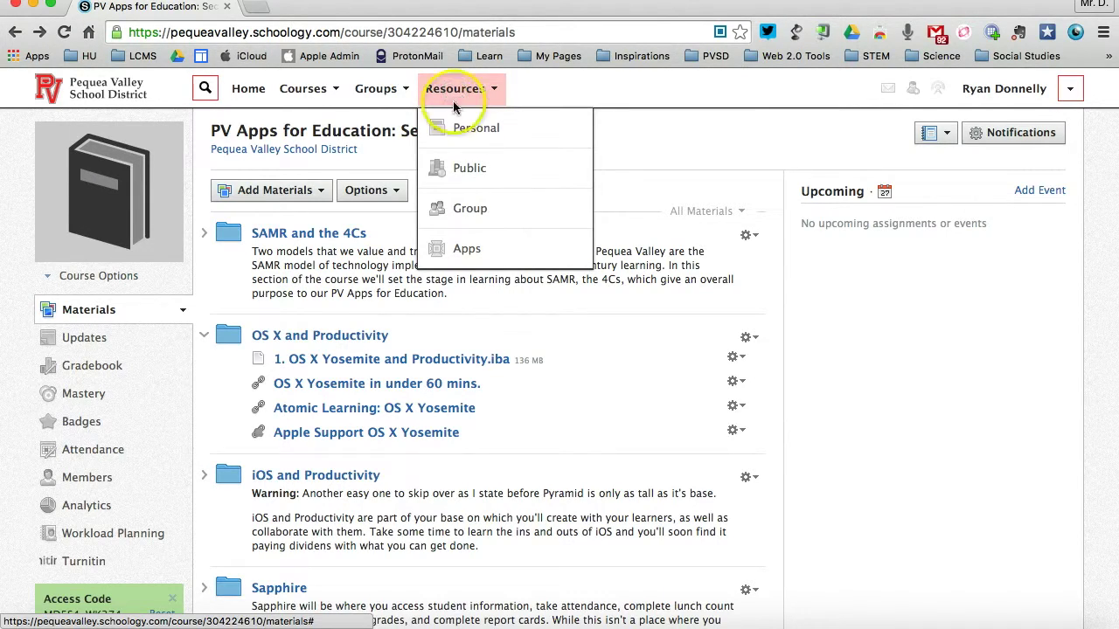
click(473, 168)
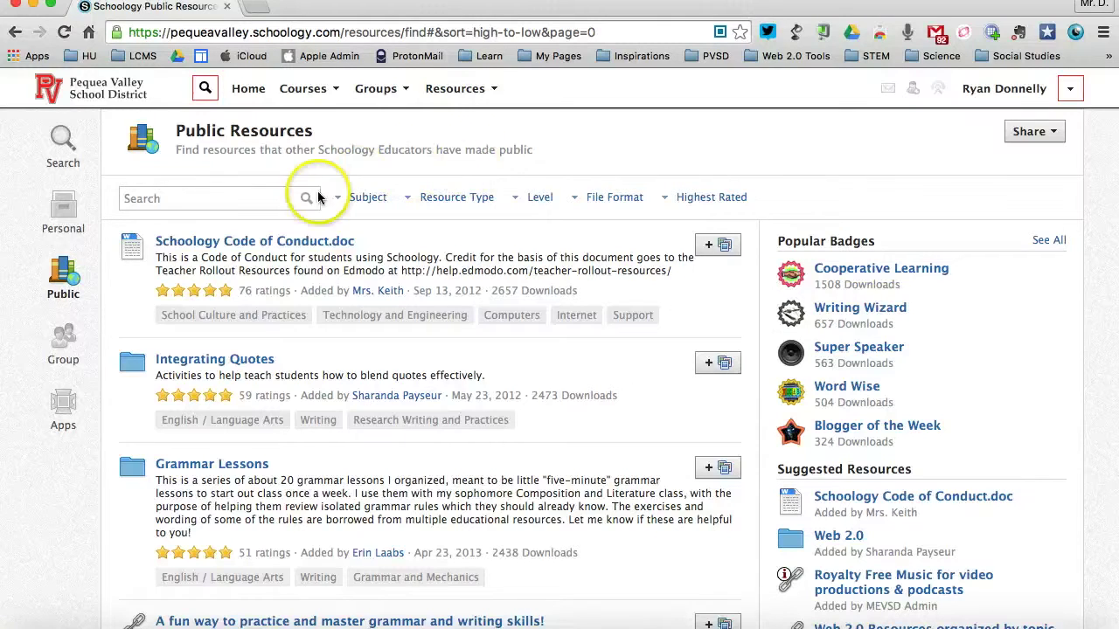
click(264, 197)
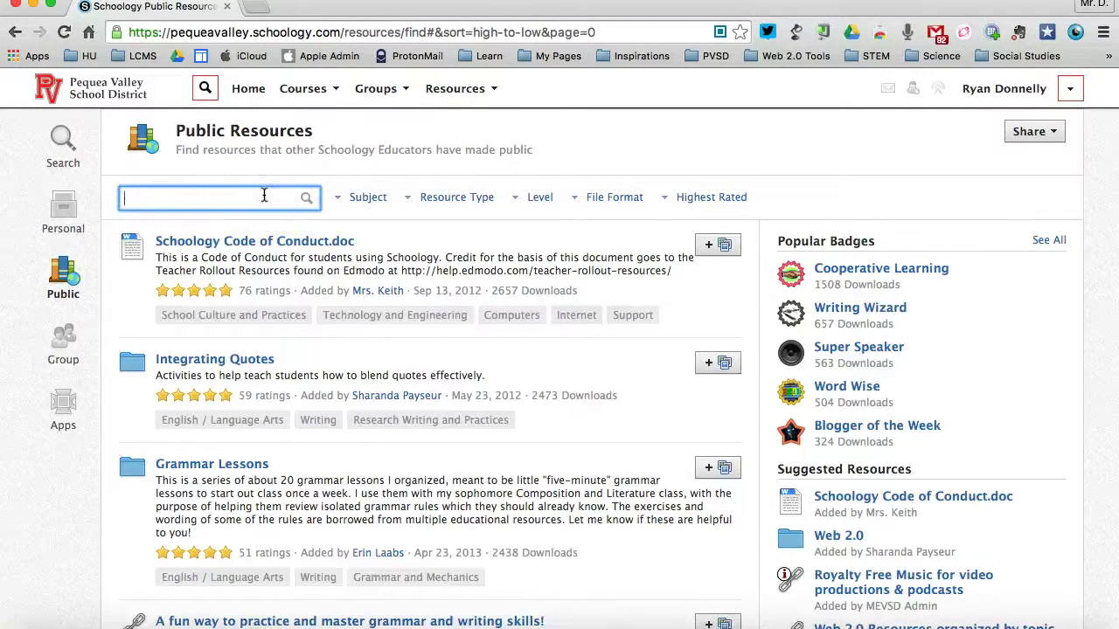
text(algevbr)
key(BackSpace)
key(BackSpace)
key(BackSpace)
text(ebra variable)
key(Return)
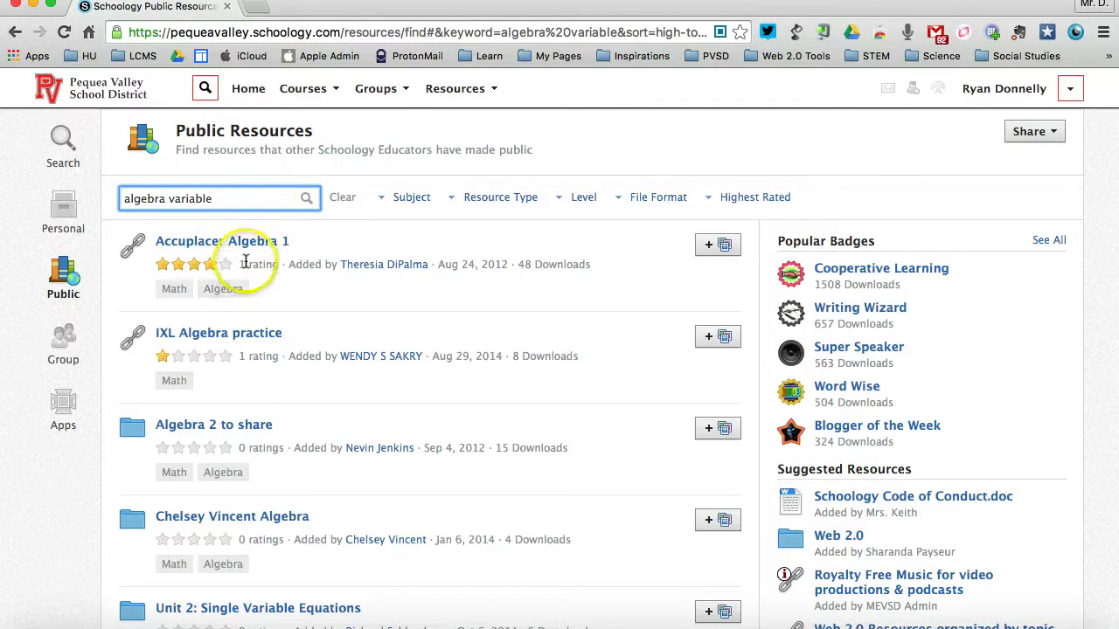
scroll(245, 261, down, 5)
scroll(245, 260, down, 3)
click(144, 211)
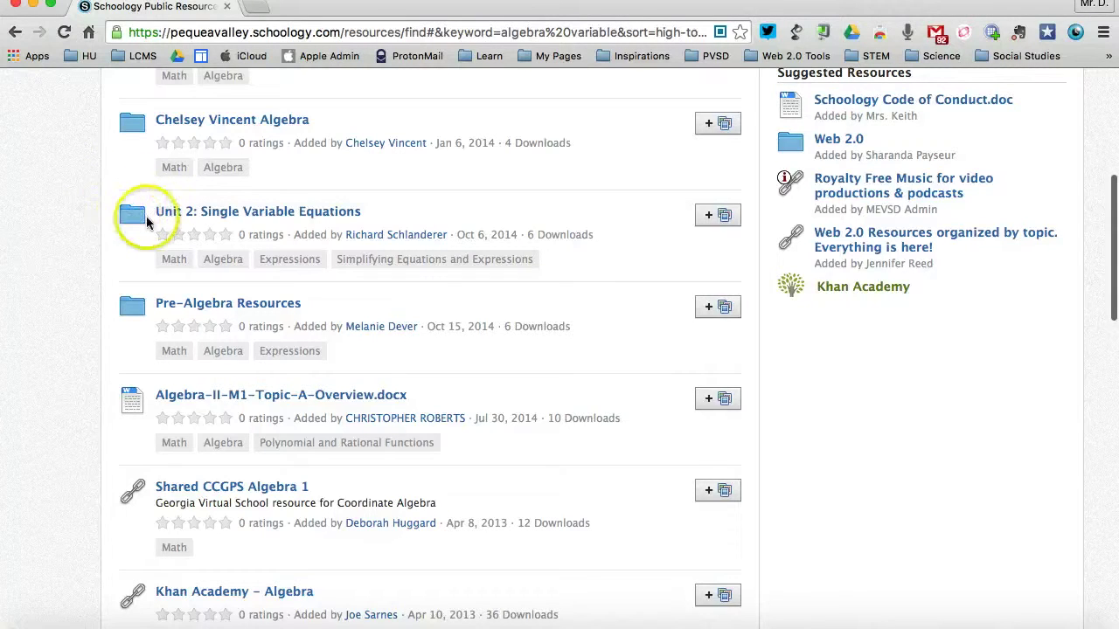
scroll(132, 227, down, 2)
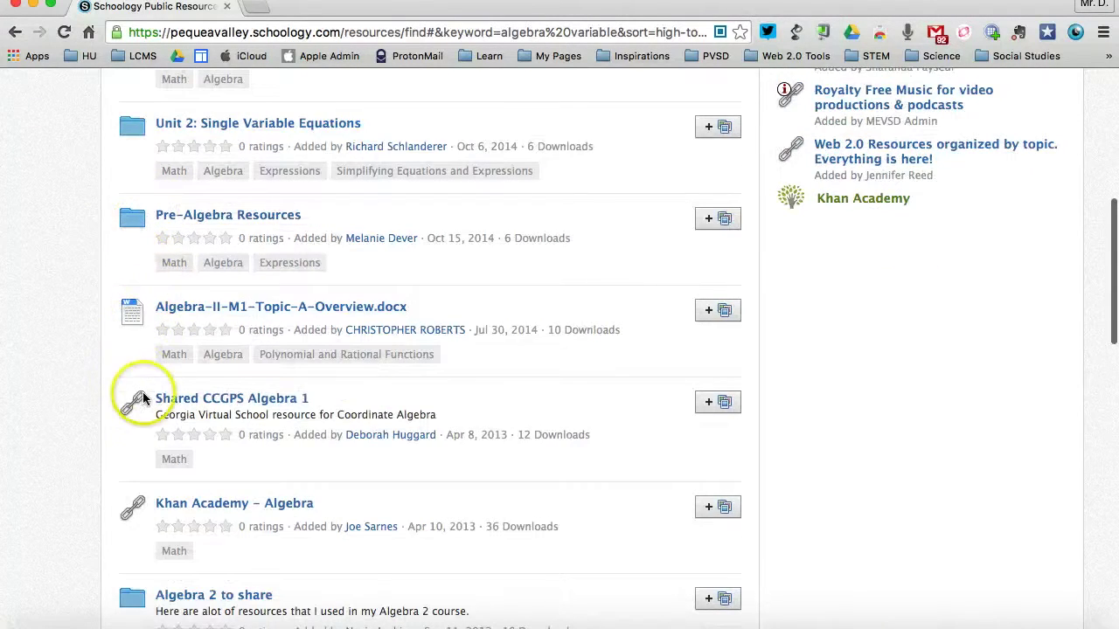
scroll(137, 404, down, 1)
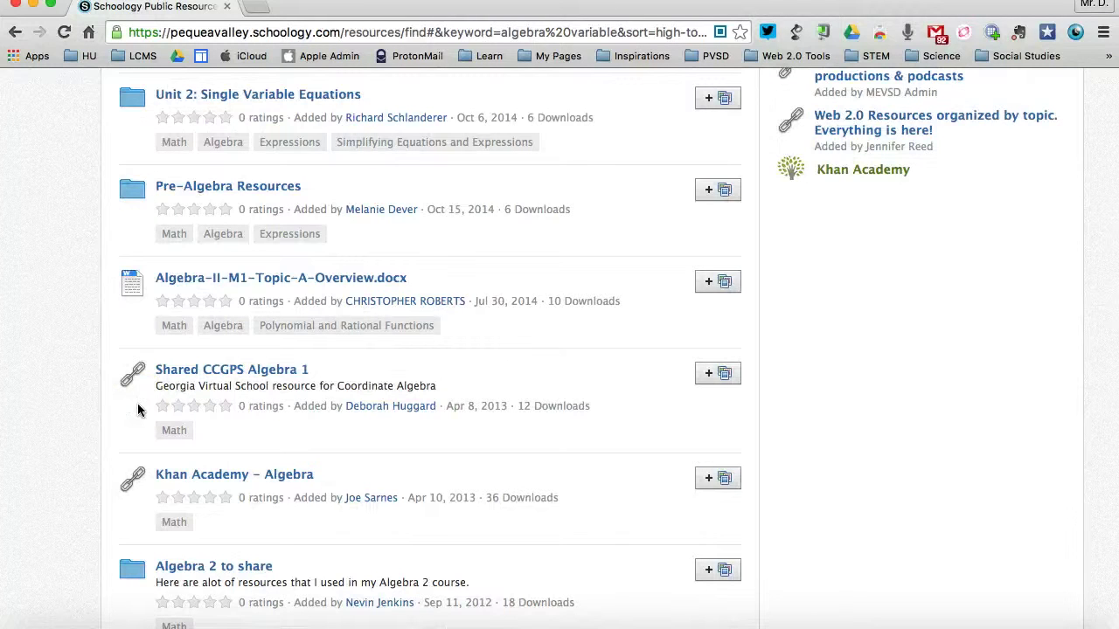
scroll(138, 409, up, 10)
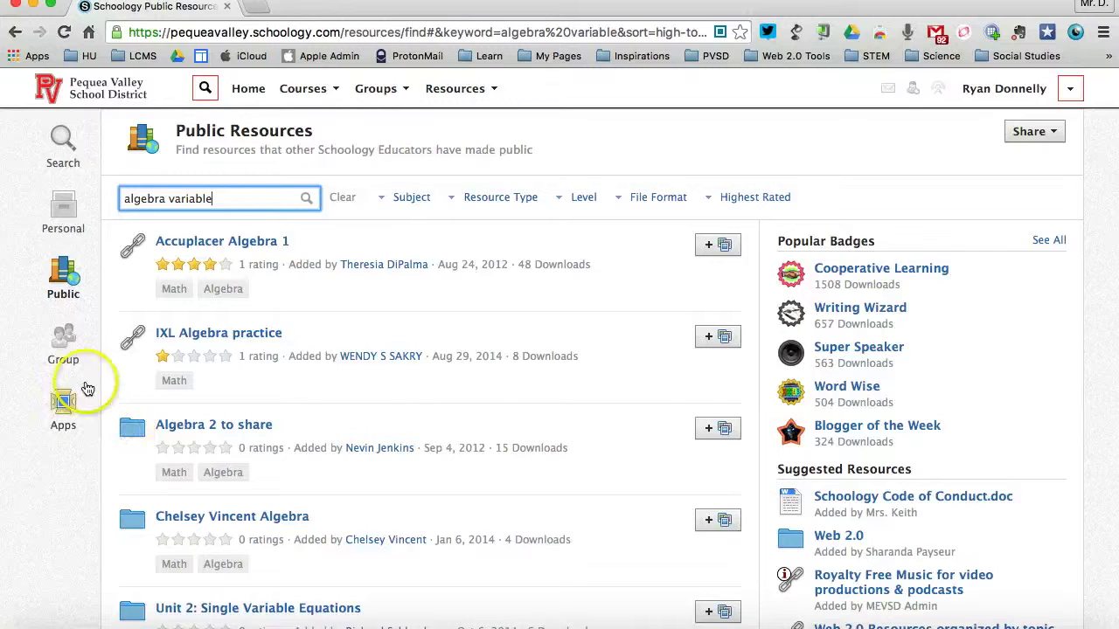
Open Group resources, dismissing the search error alert, then move to the Resource Apps area showing YouTube.
click(67, 348)
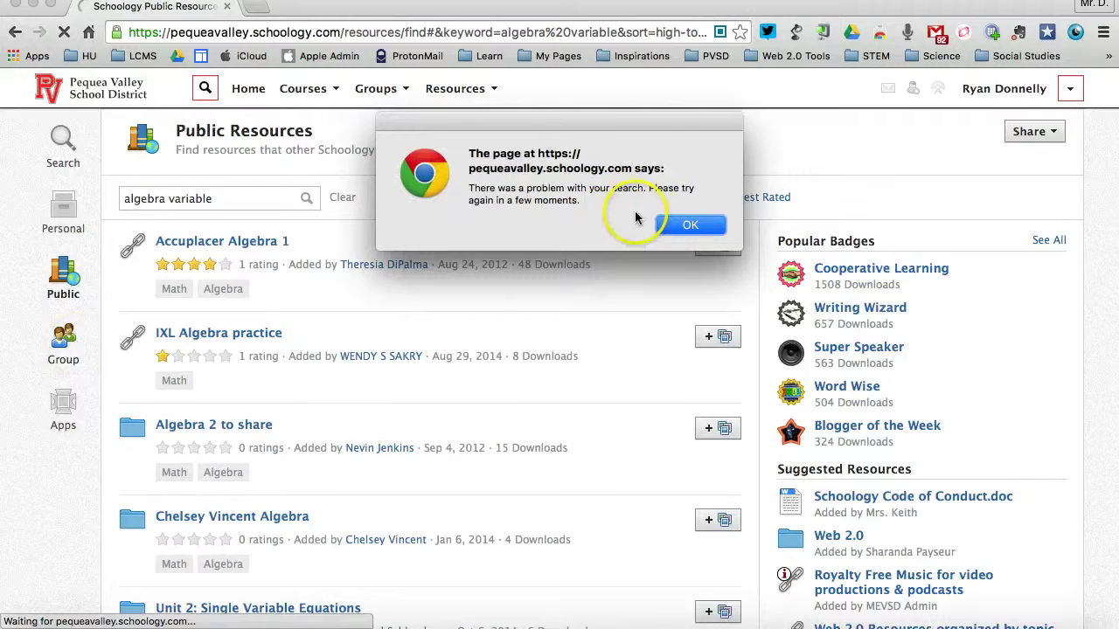
click(686, 224)
click(70, 357)
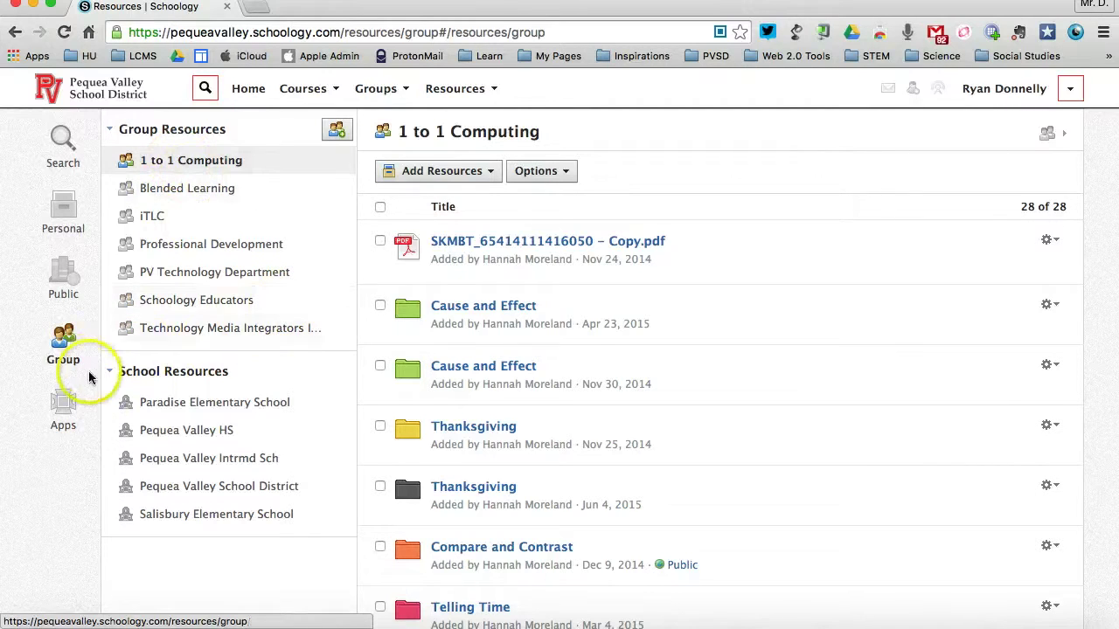
click(64, 411)
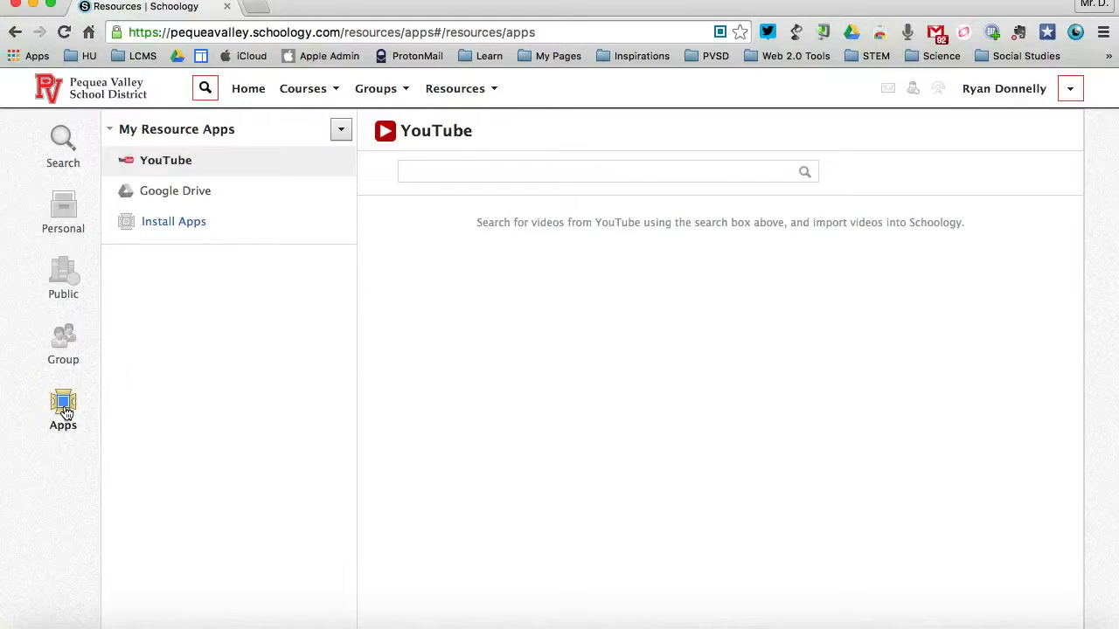
View the Google Drive files, then bring up the Install Resource Apps list.
click(220, 201)
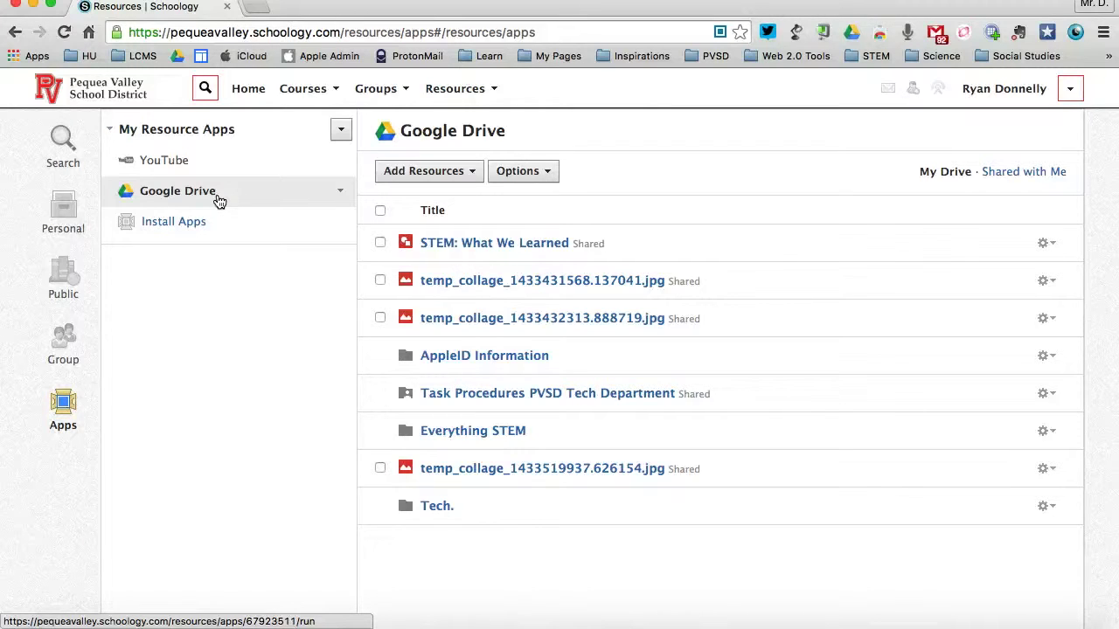
click(182, 223)
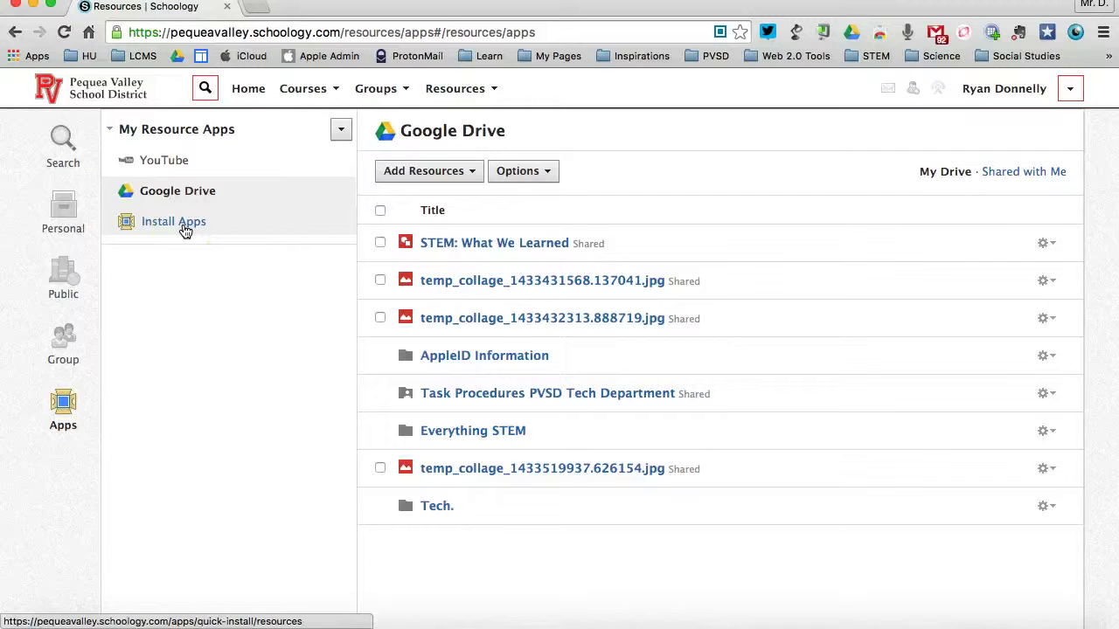
click(185, 229)
Tick Dropbox in the Install Resource Apps dialog and install it.
click(426, 194)
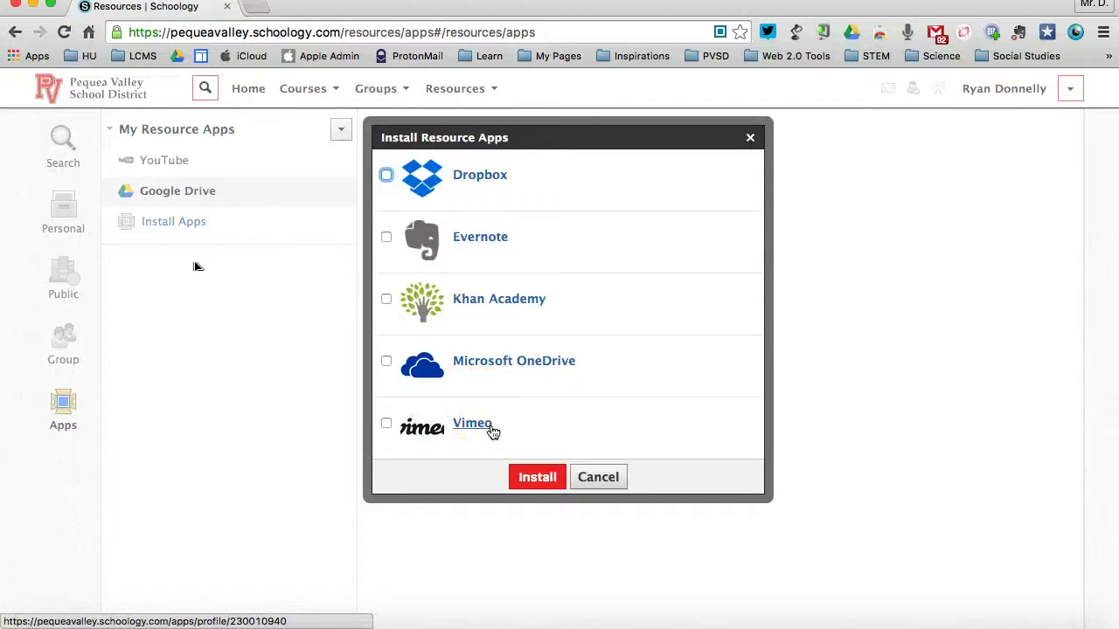
click(475, 188)
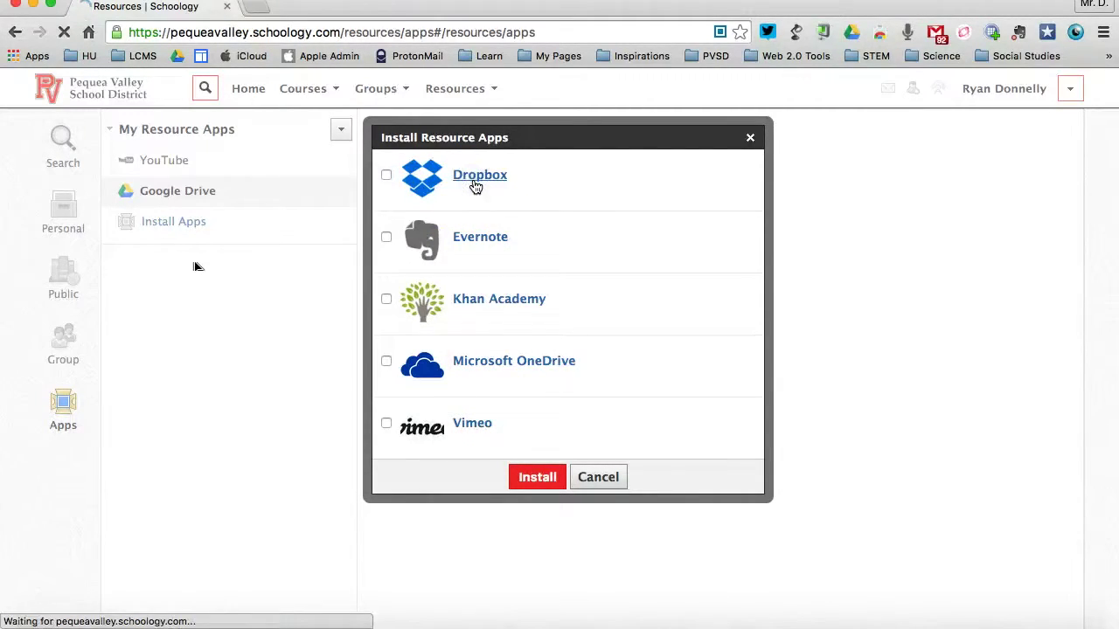
click(387, 177)
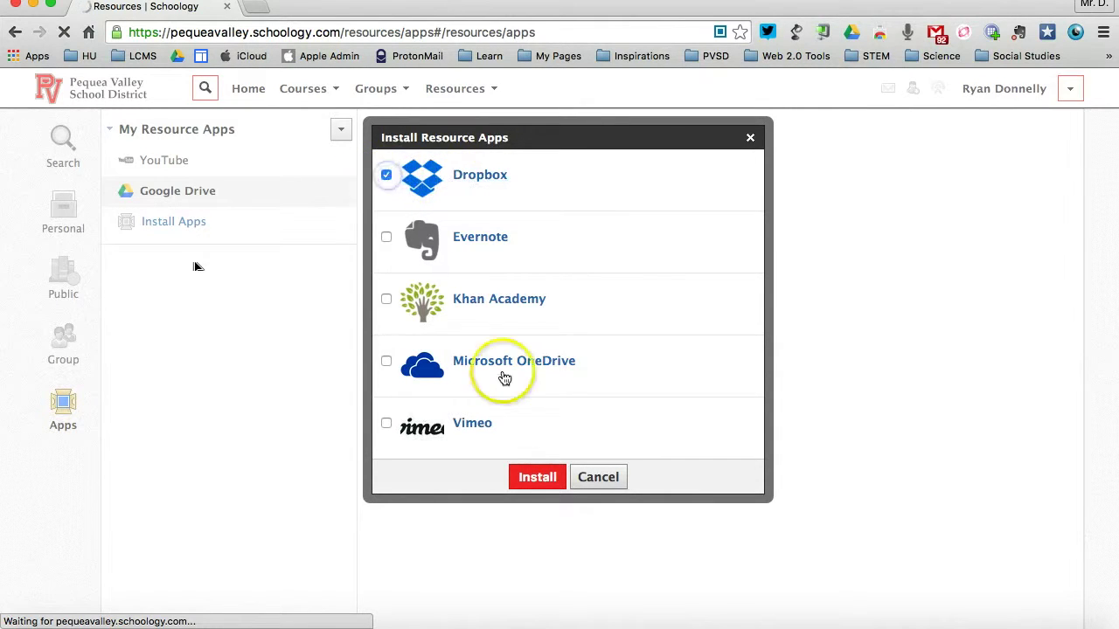
click(536, 476)
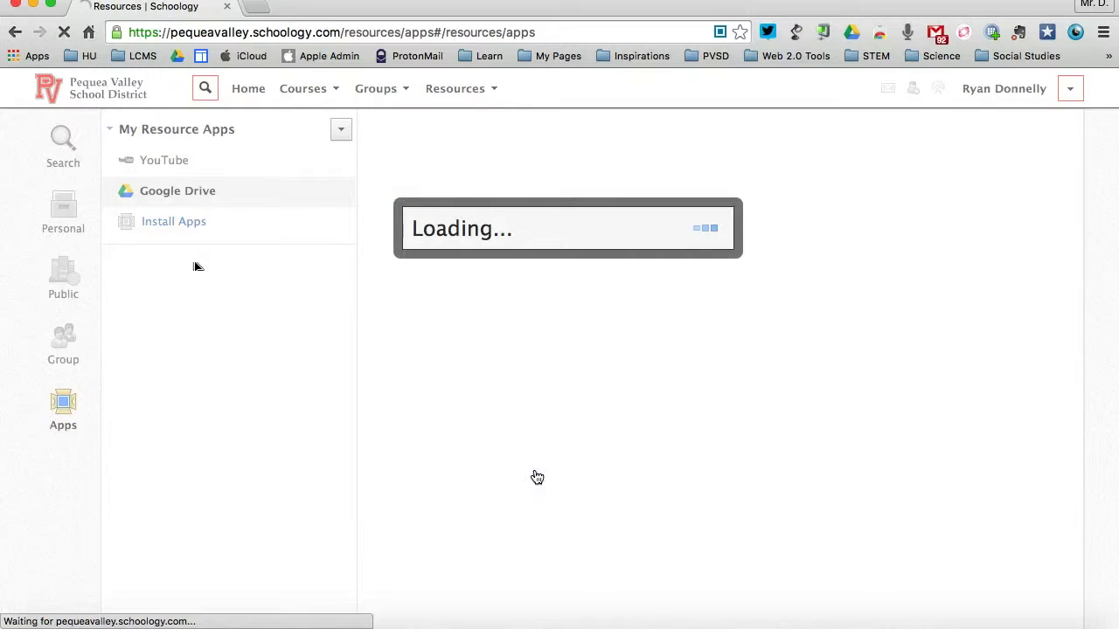
click(432, 448)
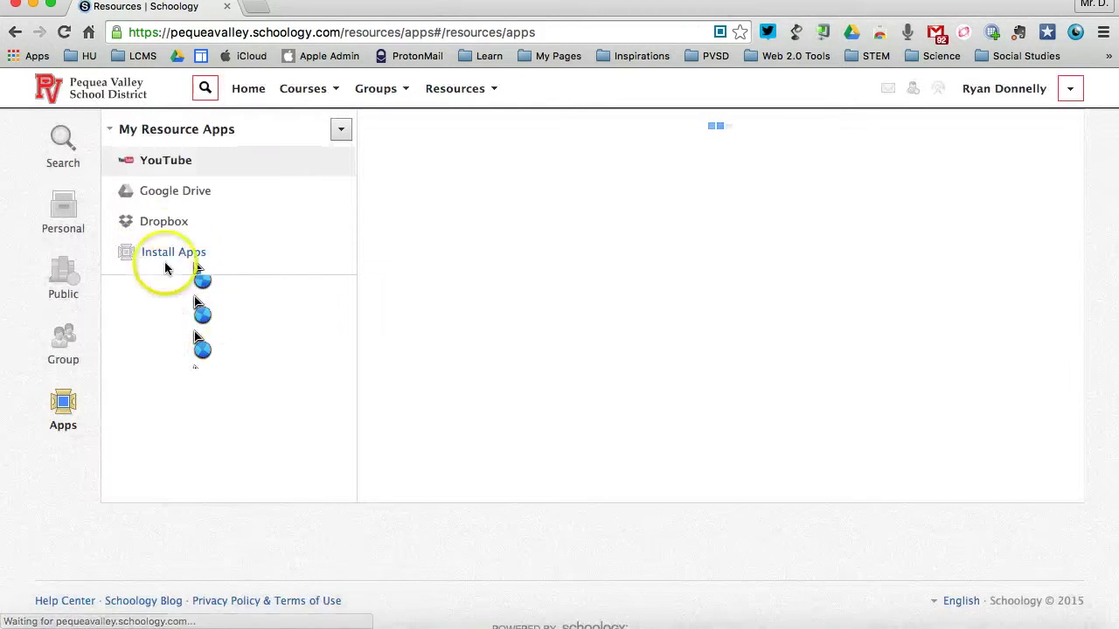
click(168, 230)
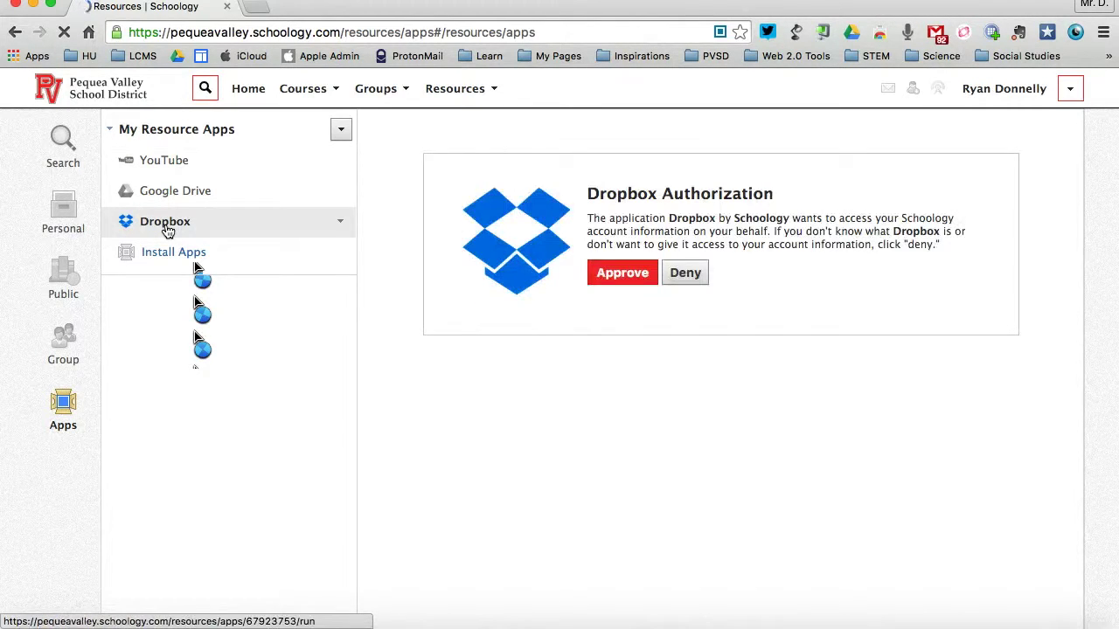
click(624, 280)
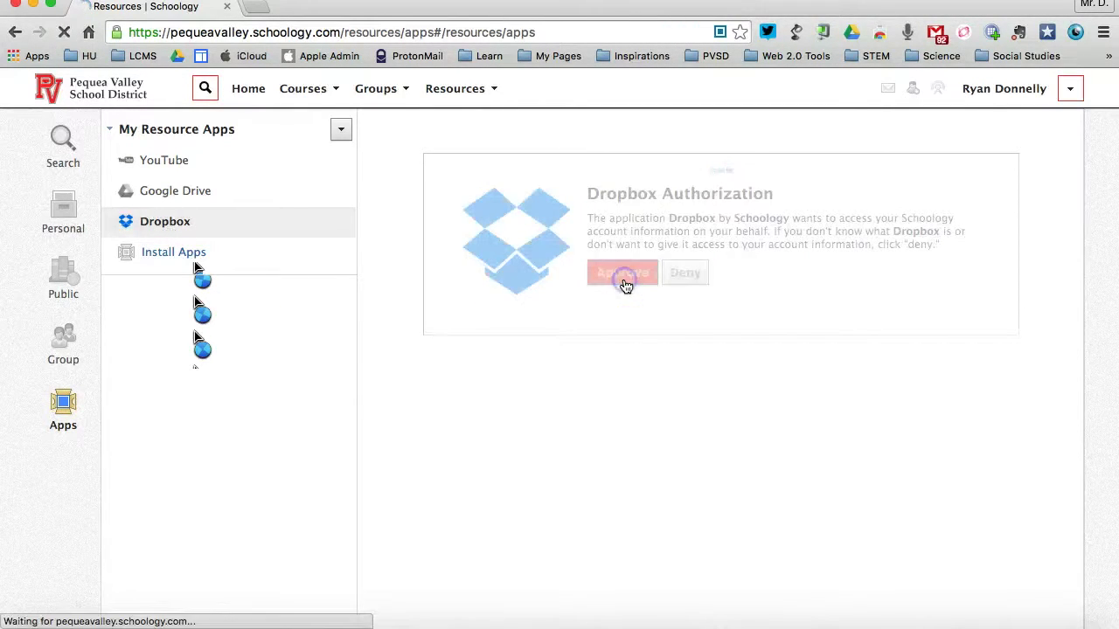
click(426, 236)
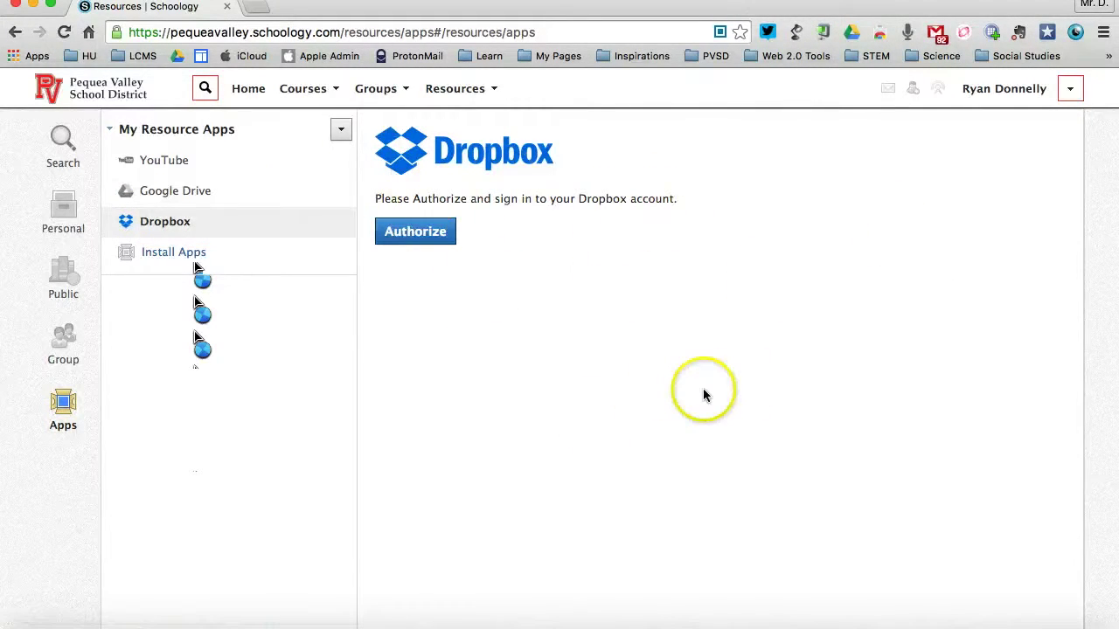
click(155, 192)
click(165, 164)
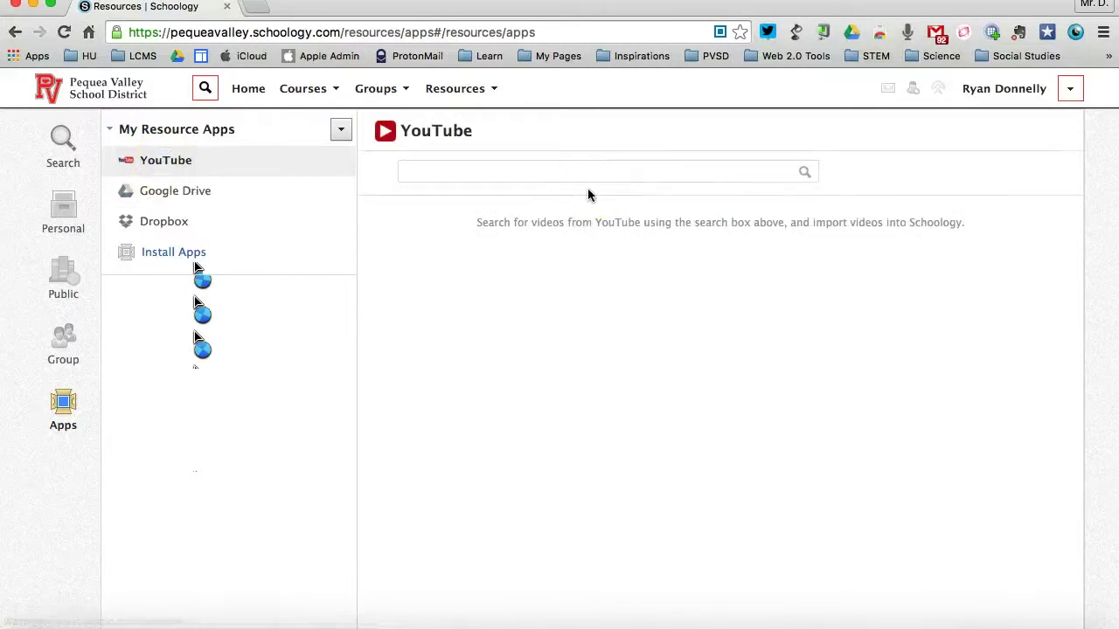
Remove the Dropbox app through its Uninstall option and Submit, leaving YouTube and Google Drive.
click(197, 253)
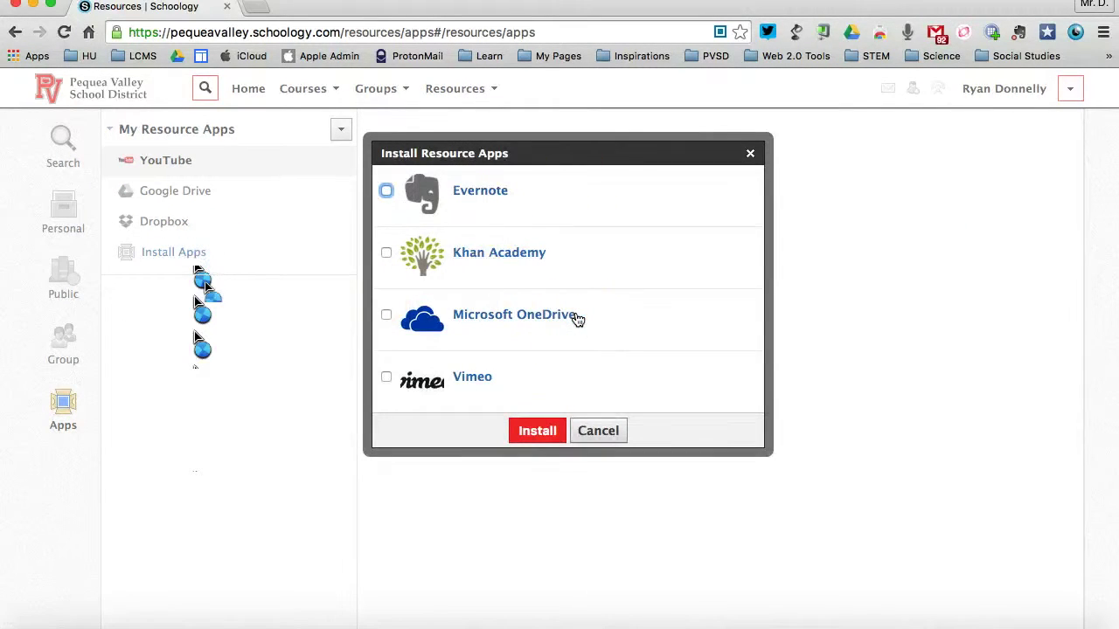
click(599, 430)
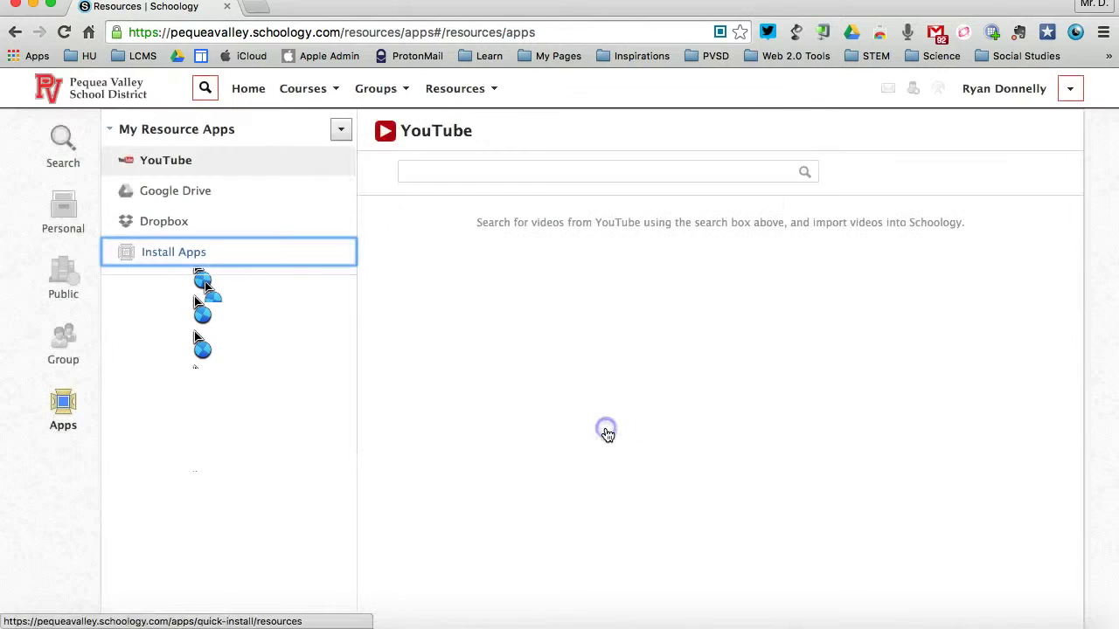
click(180, 221)
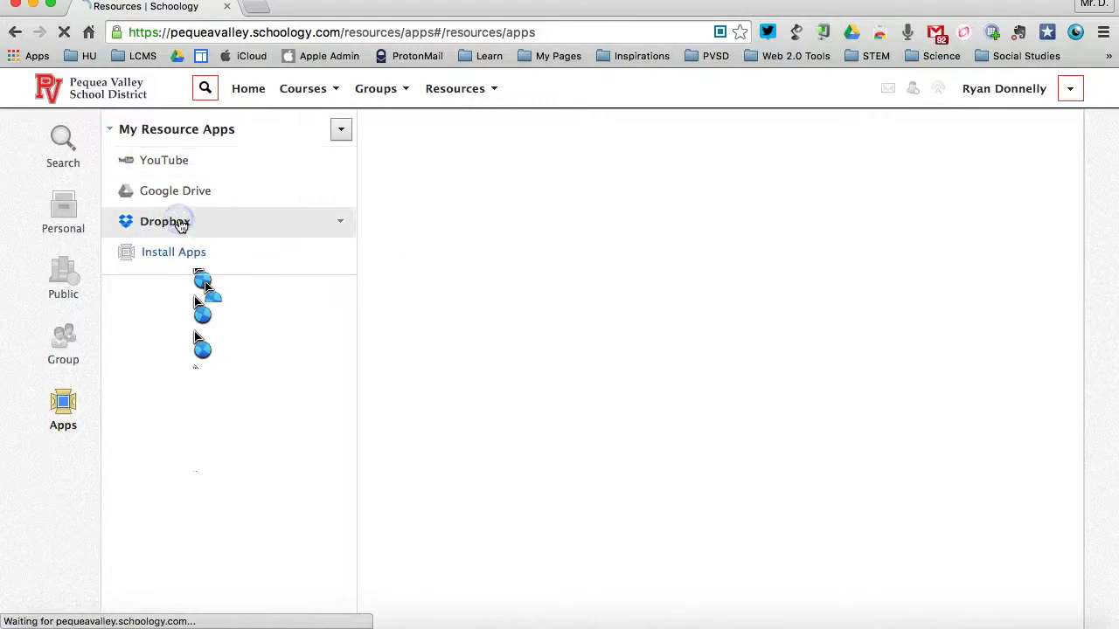
click(341, 225)
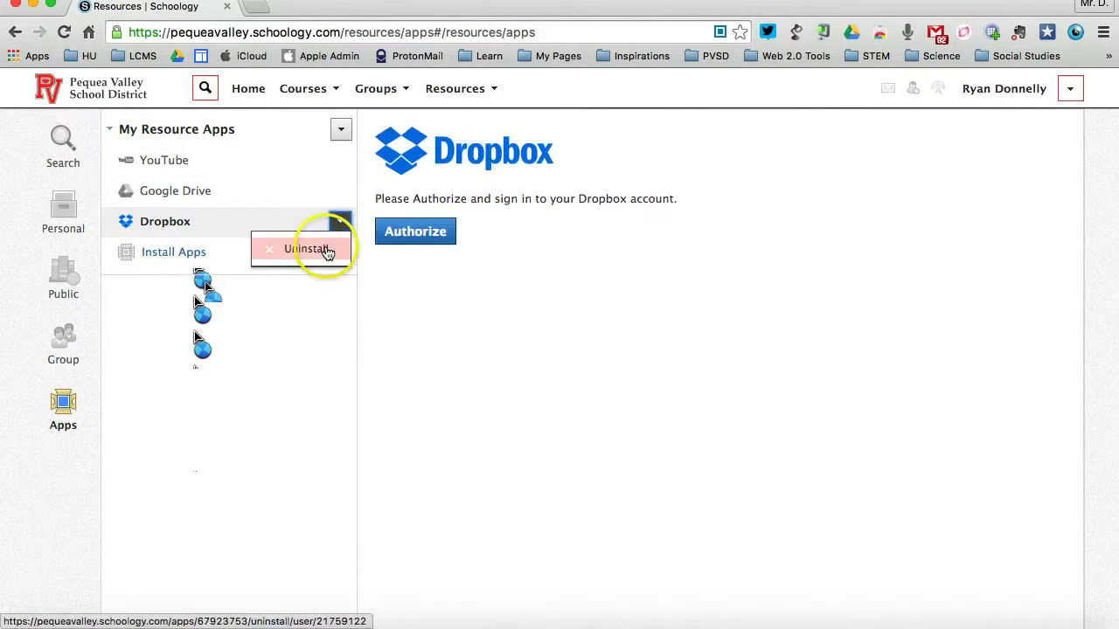
click(323, 260)
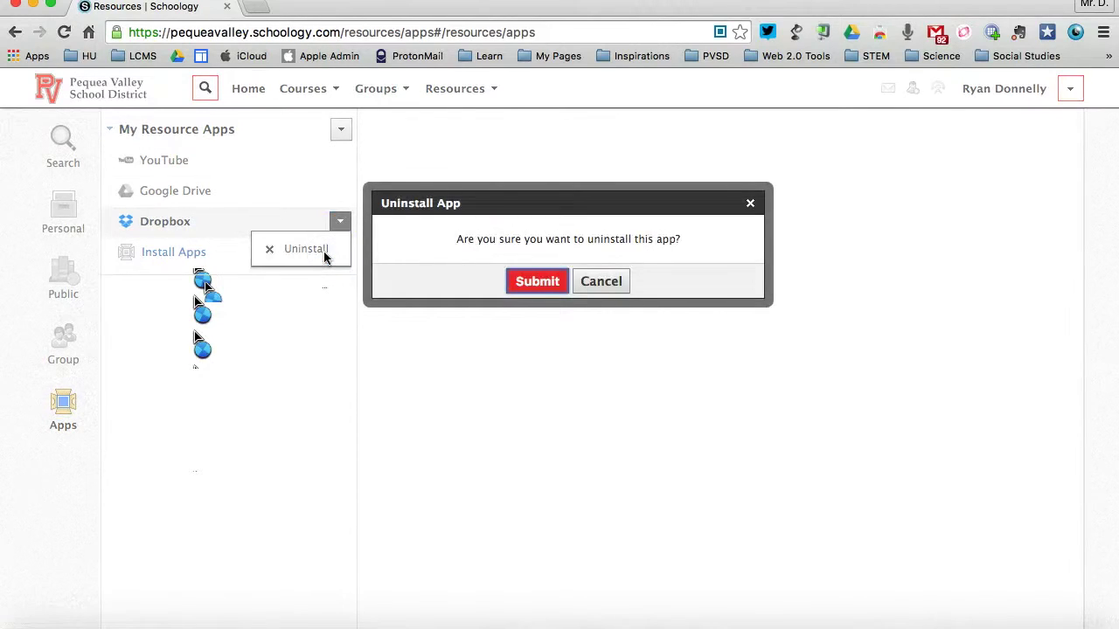
click(533, 280)
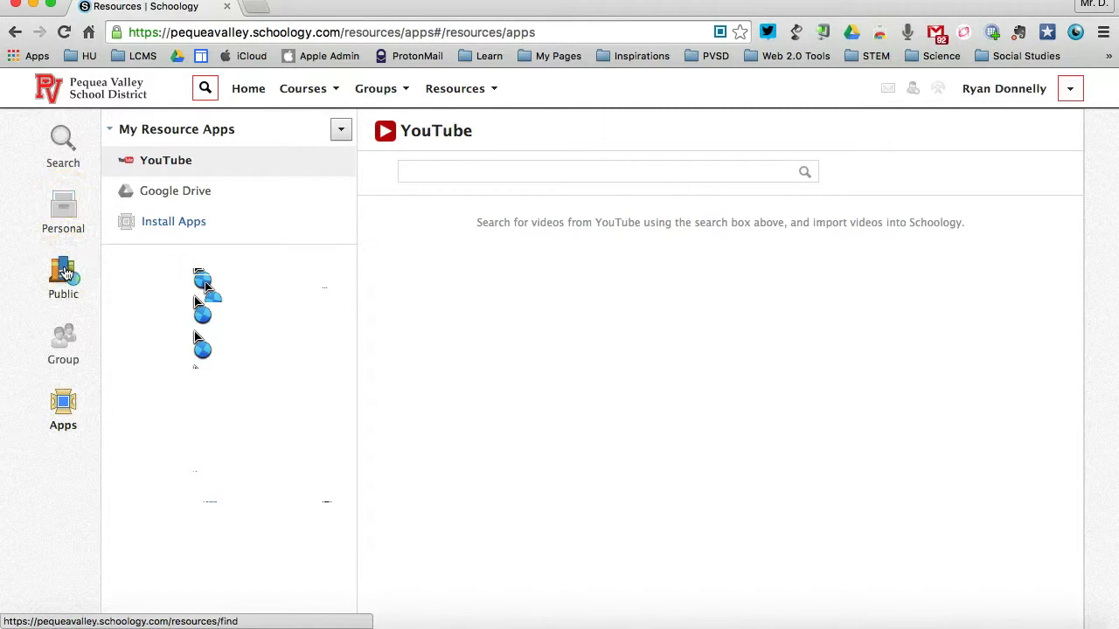
click(62, 342)
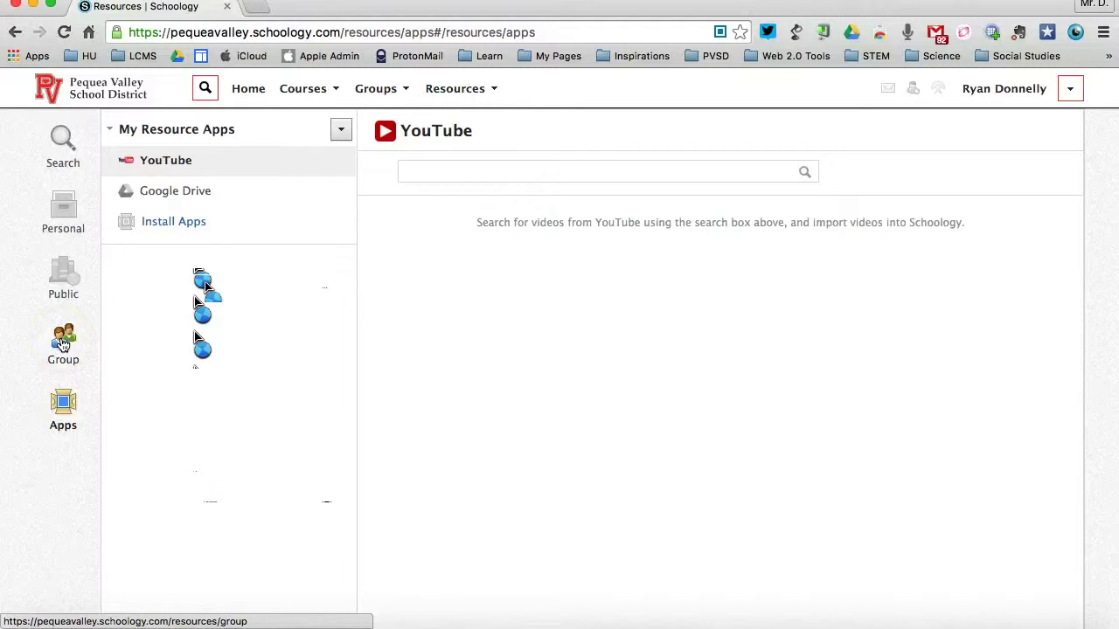
click(62, 342)
click(61, 409)
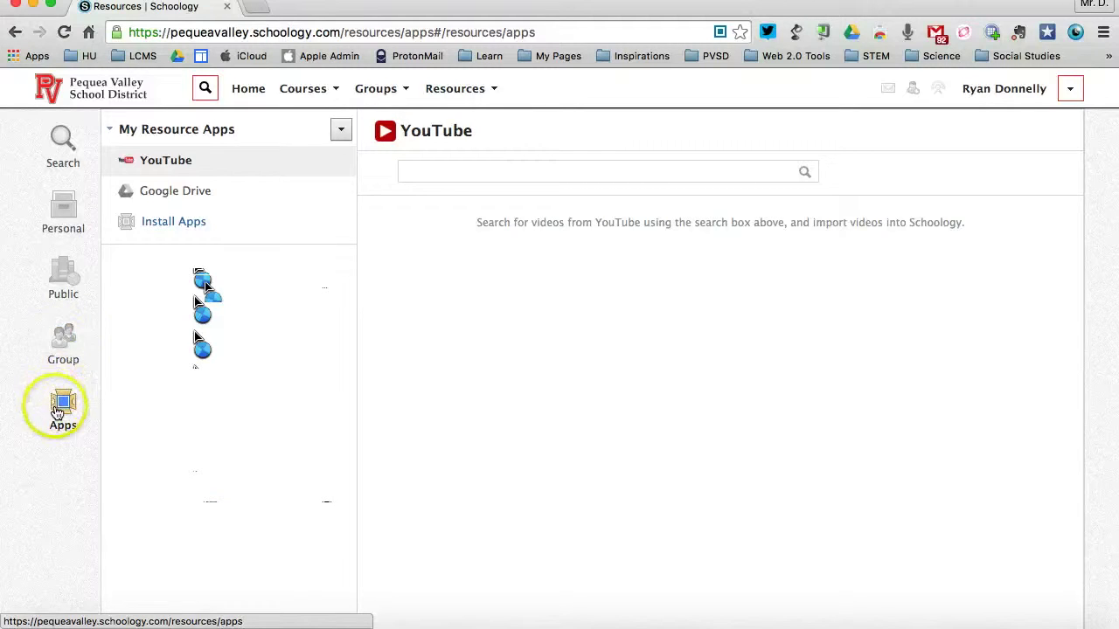